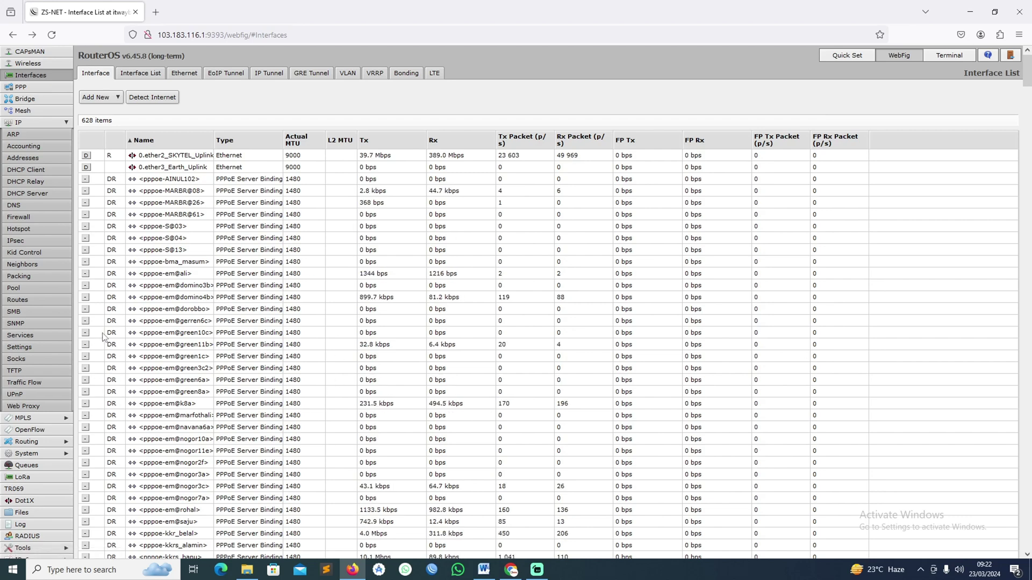
Step: Review the router's IP service list and the system user list with each account's group
left_click(53, 346)
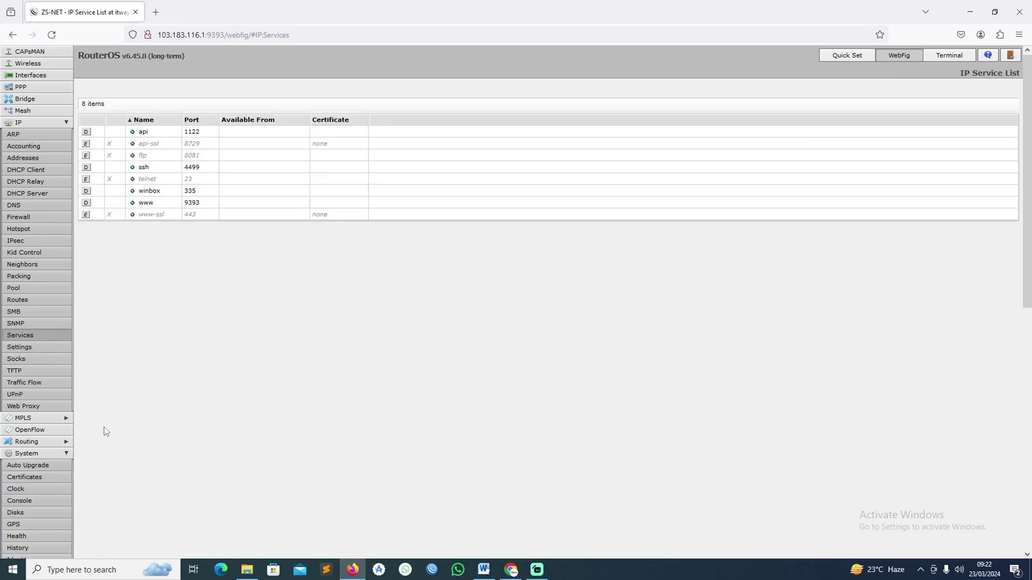
left_click(50, 453)
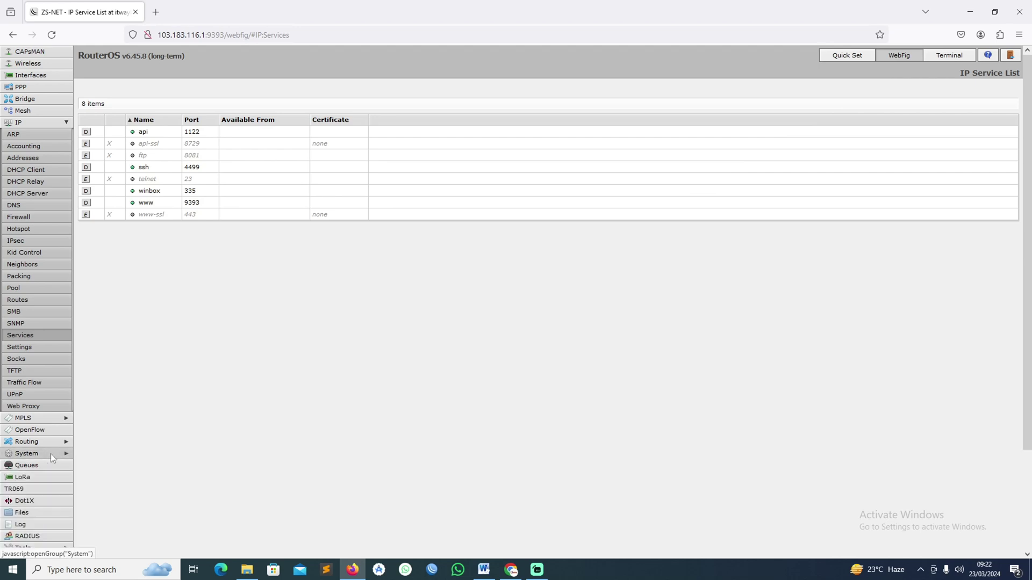
left_click(51, 454)
scroll(50, 453, "down", 8)
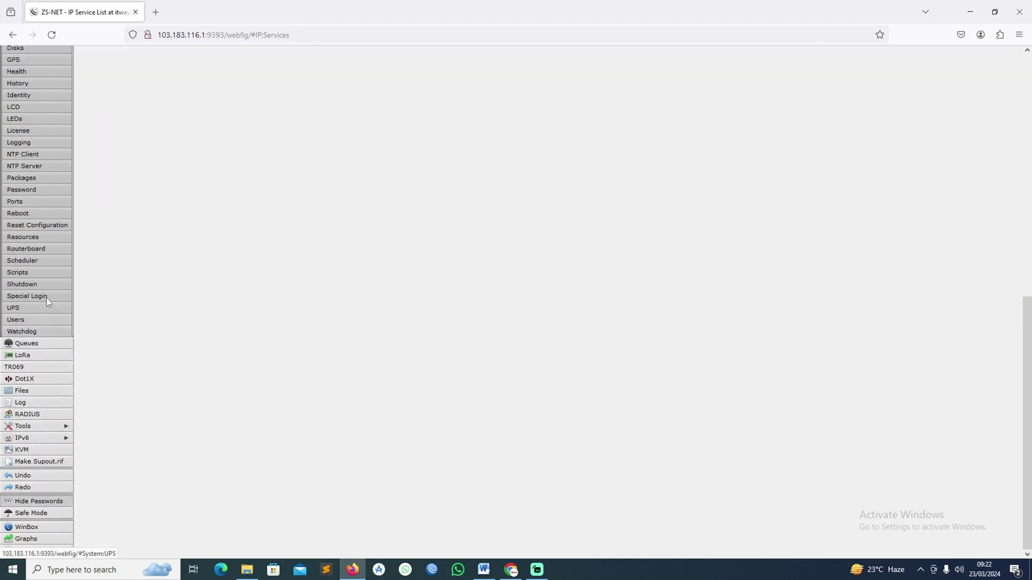
left_click(22, 320)
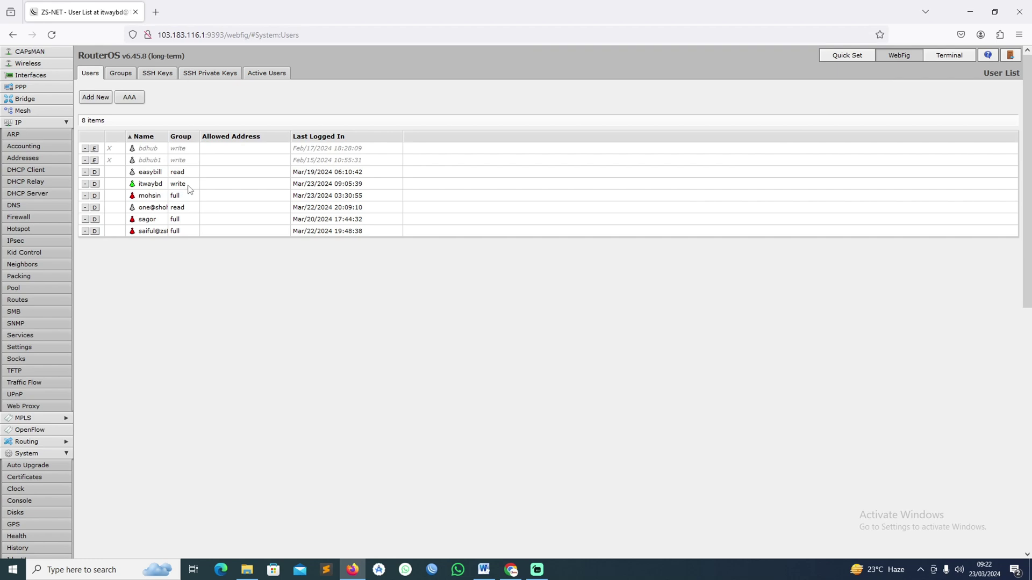
Step: Return to the router's IP services, check the api service's port setting, and highlight the router's IP address
left_click(60, 121)
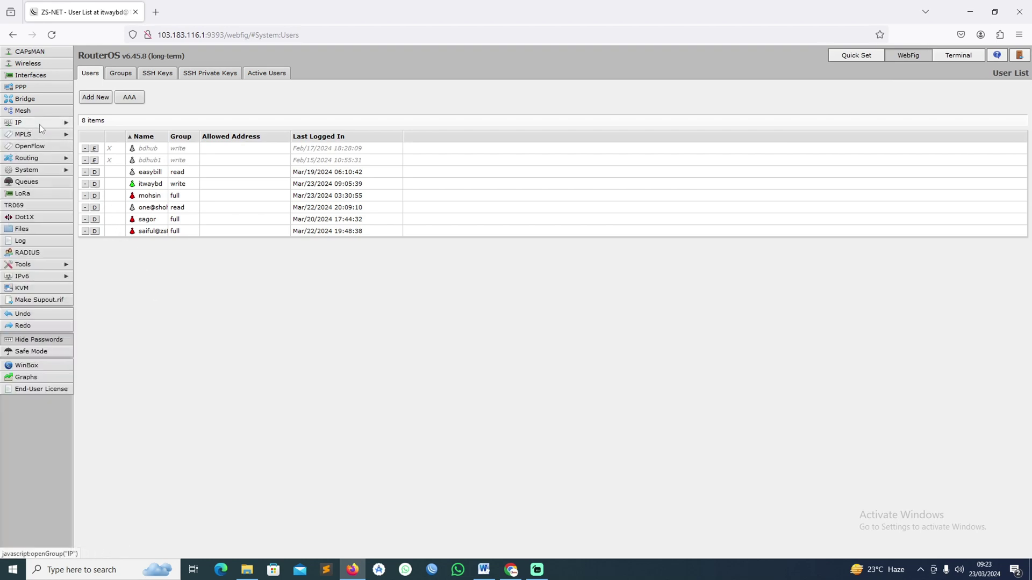
left_click(67, 123)
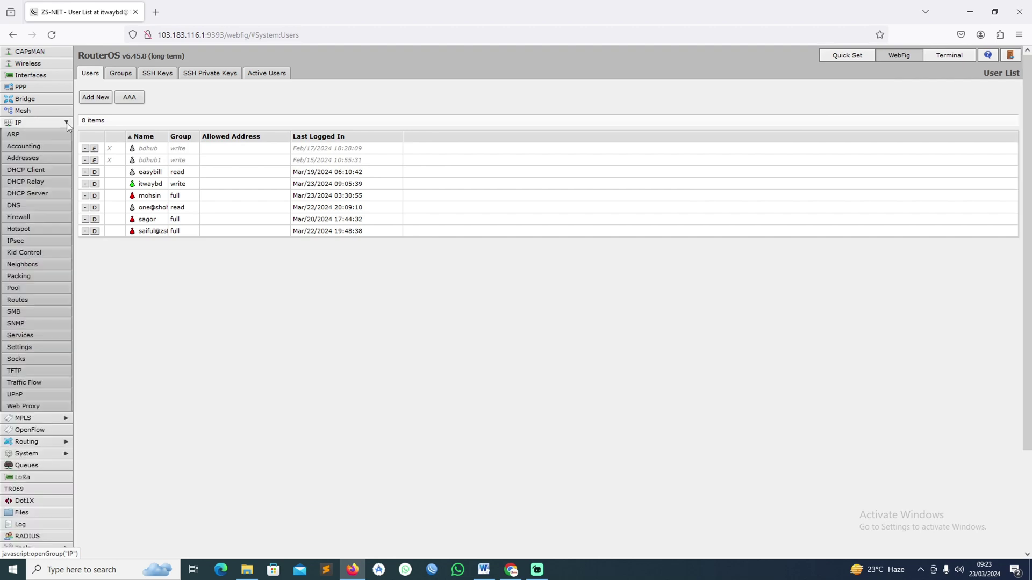
left_click(32, 336)
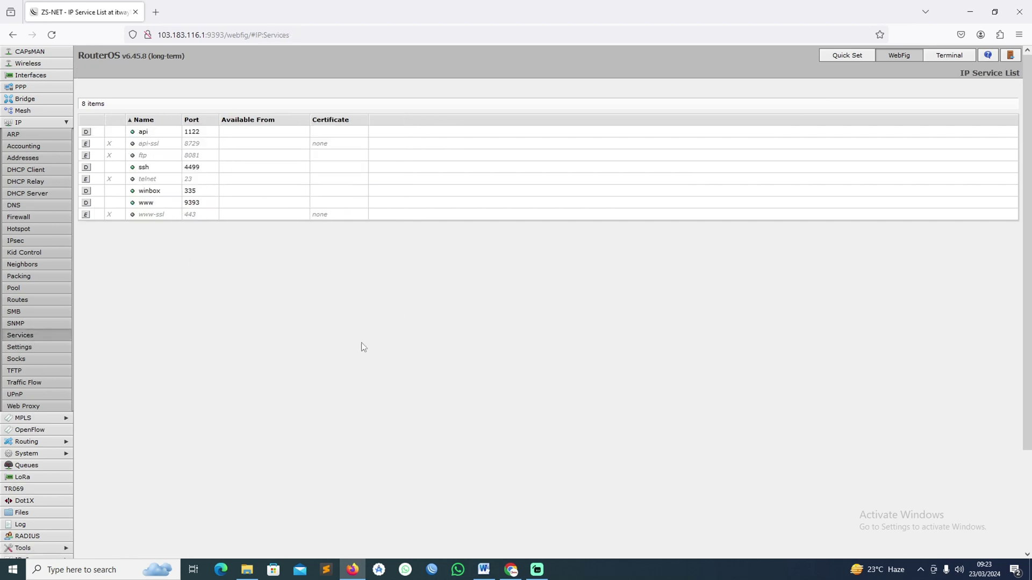
left_click(194, 133)
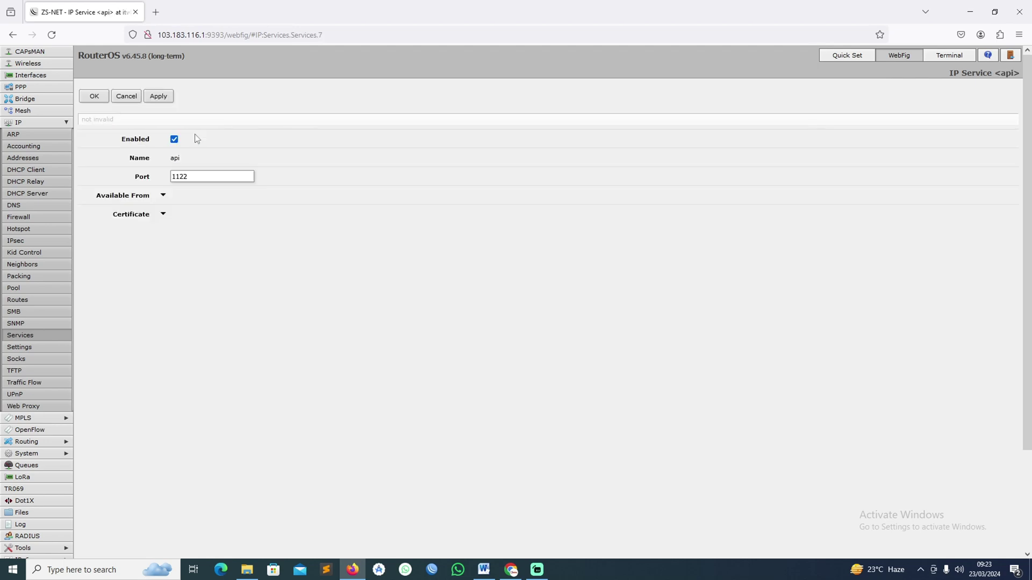
left_click(95, 97)
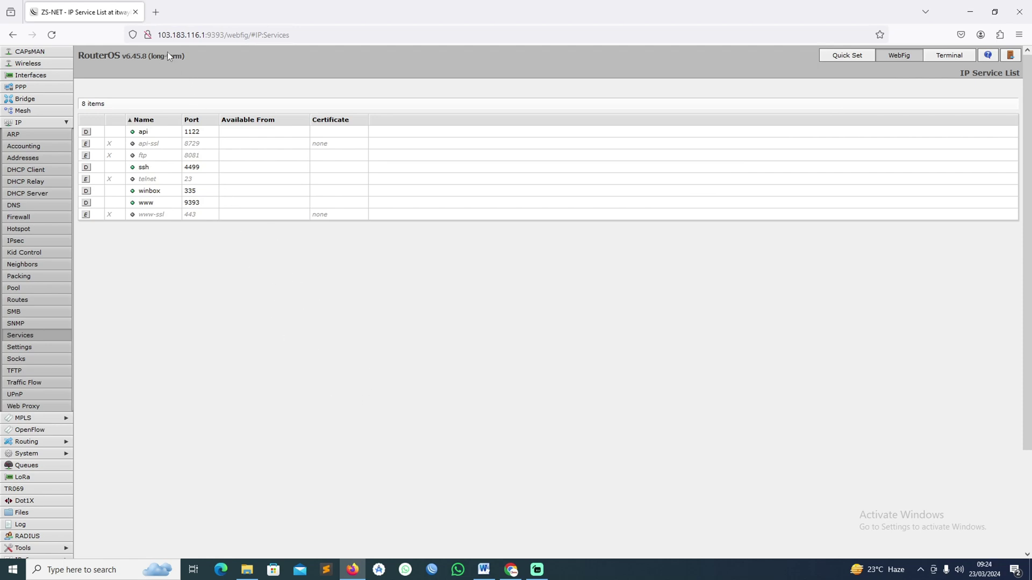
left_click_drag(159, 38, 188, 42)
left_click(205, 284)
Step: Switch to the Word document and examine the MikroTik address and login details in item 10
left_click(483, 570)
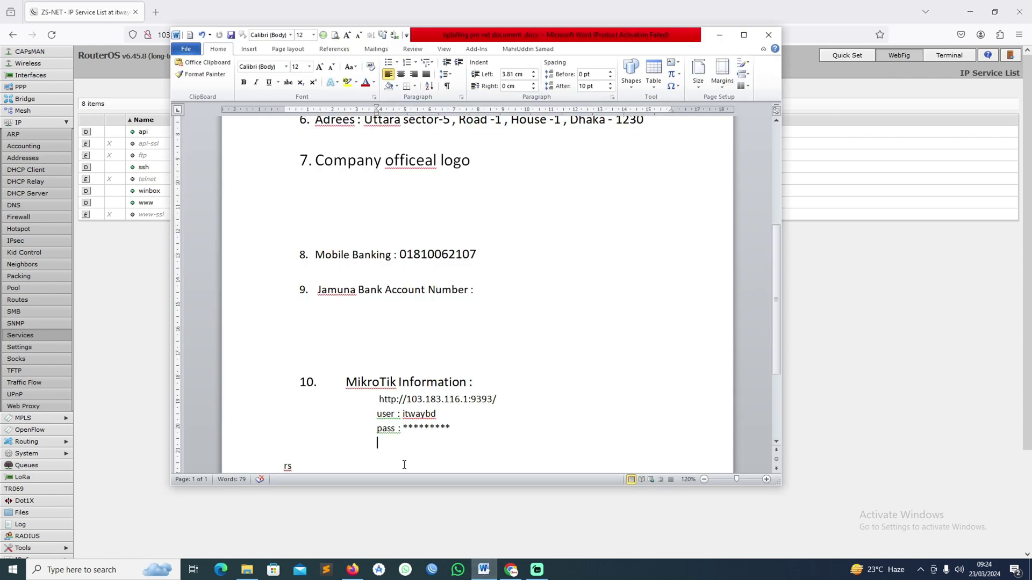
left_click_drag(376, 399, 472, 431)
left_click(472, 431)
Step: Switch to the ISP billing site in Chrome and start a new Mikrotik server entry
left_click(511, 570)
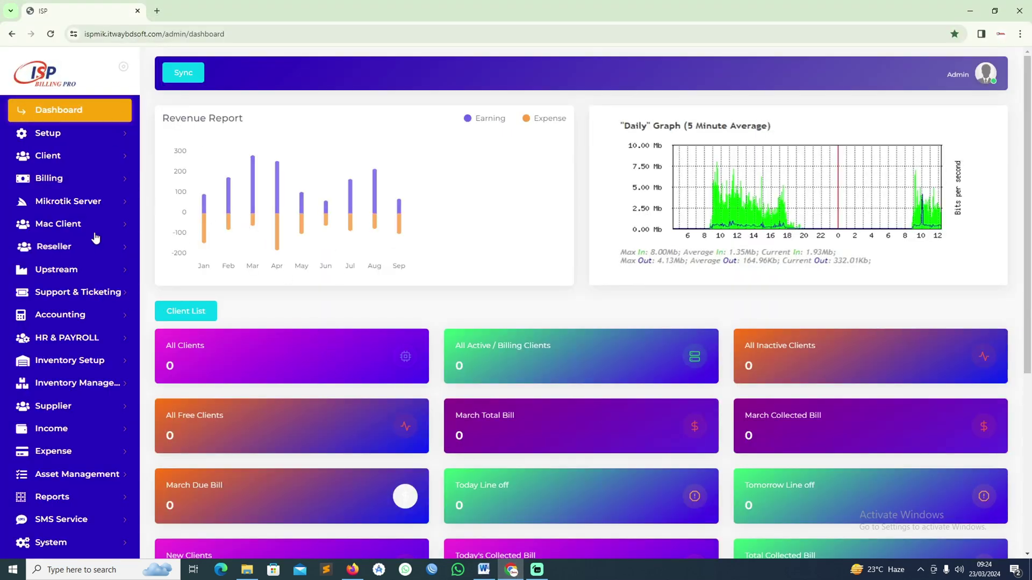
left_click(93, 202)
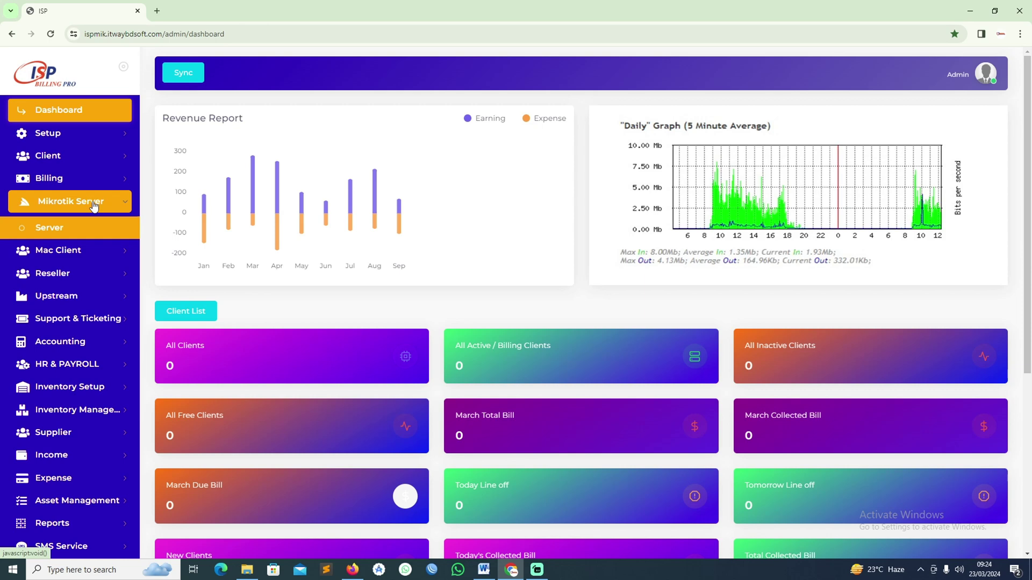
left_click(52, 230)
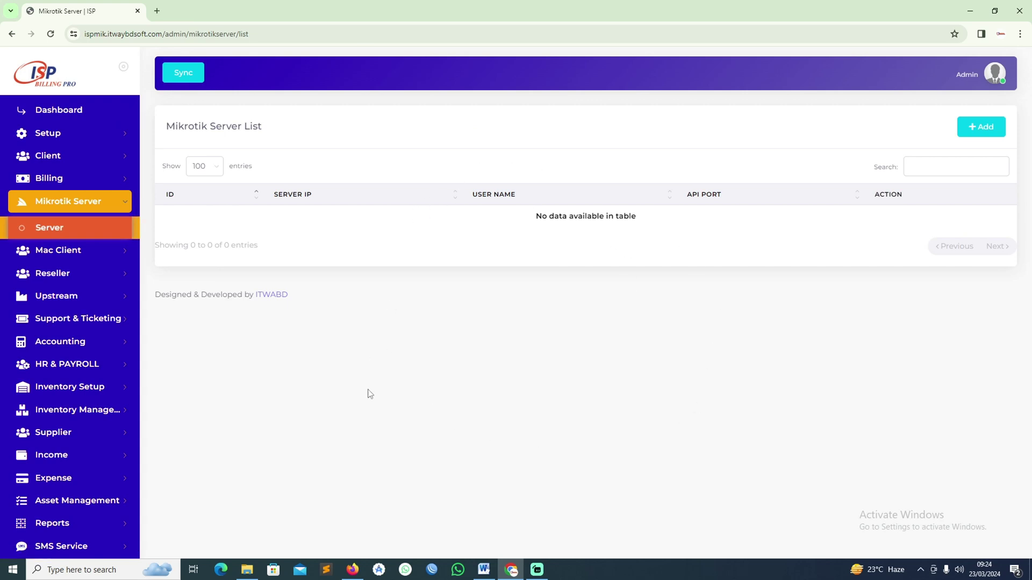
left_click(977, 131)
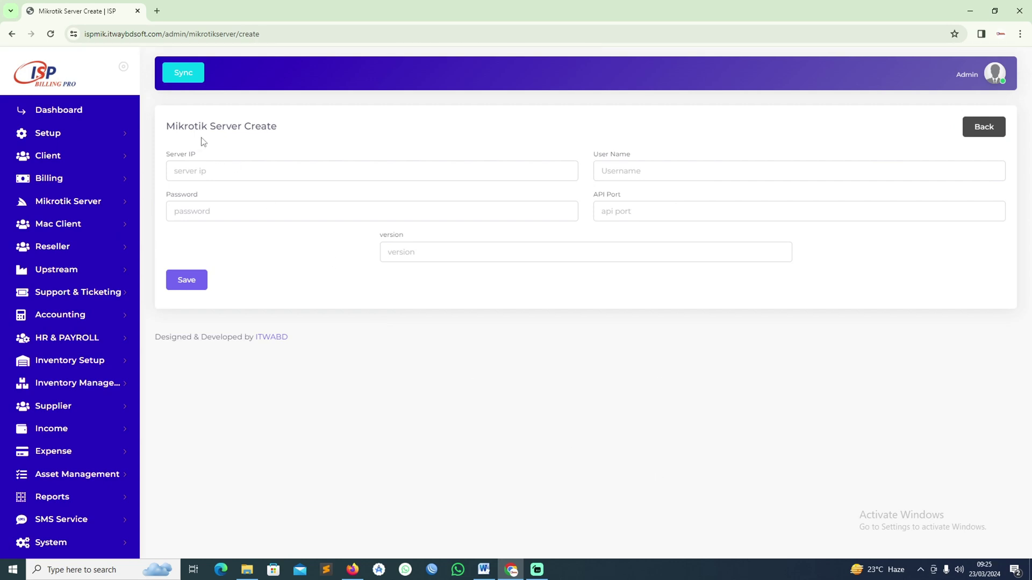
Step: Set the new Mikrotik server's IP to 103.183.116.1 and fill in the router account's user name
left_click_drag(182, 127, 281, 134)
left_click(285, 134)
left_click_drag(161, 156, 224, 168)
left_click(227, 173)
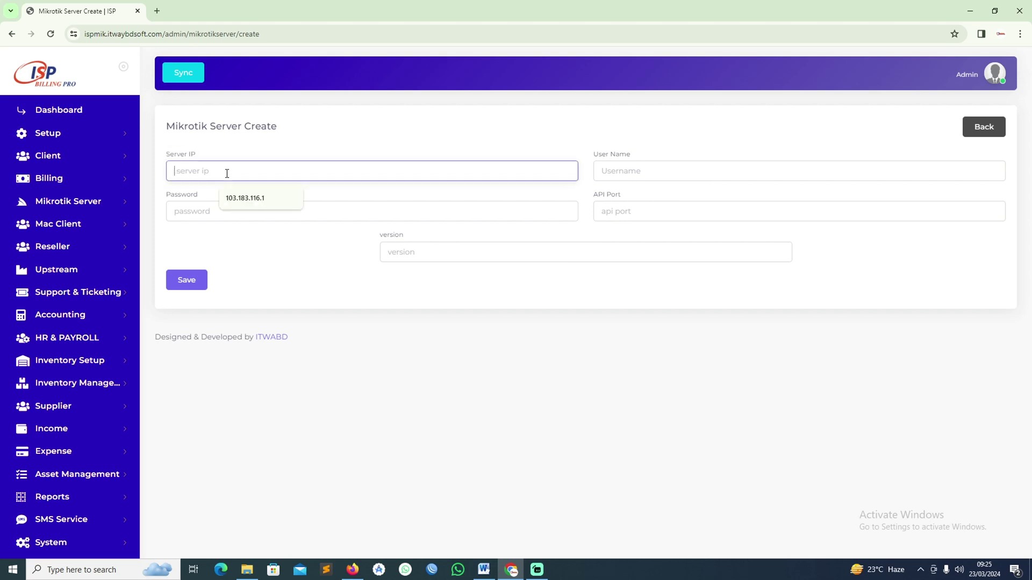
left_click(246, 203)
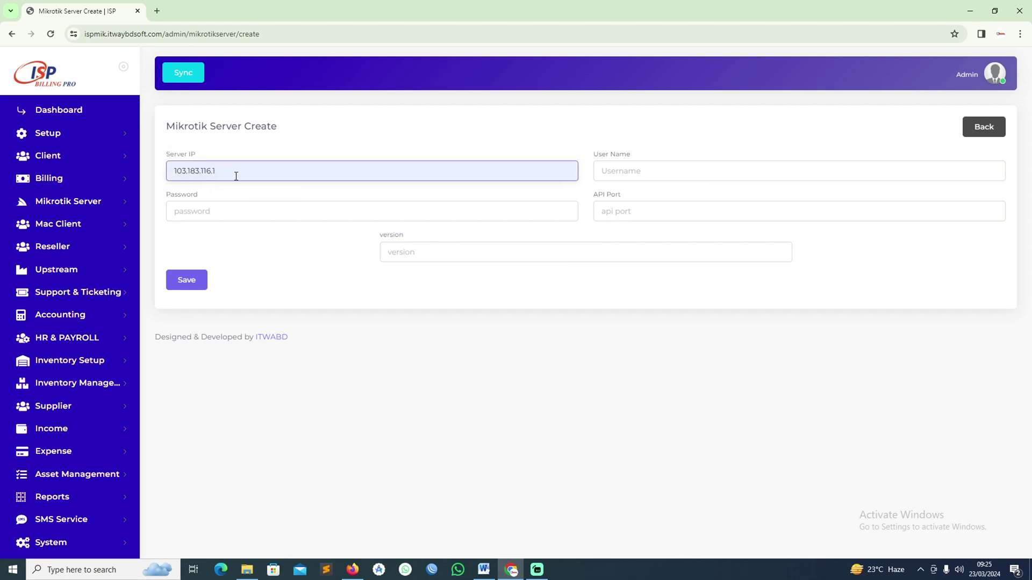
left_click(663, 170)
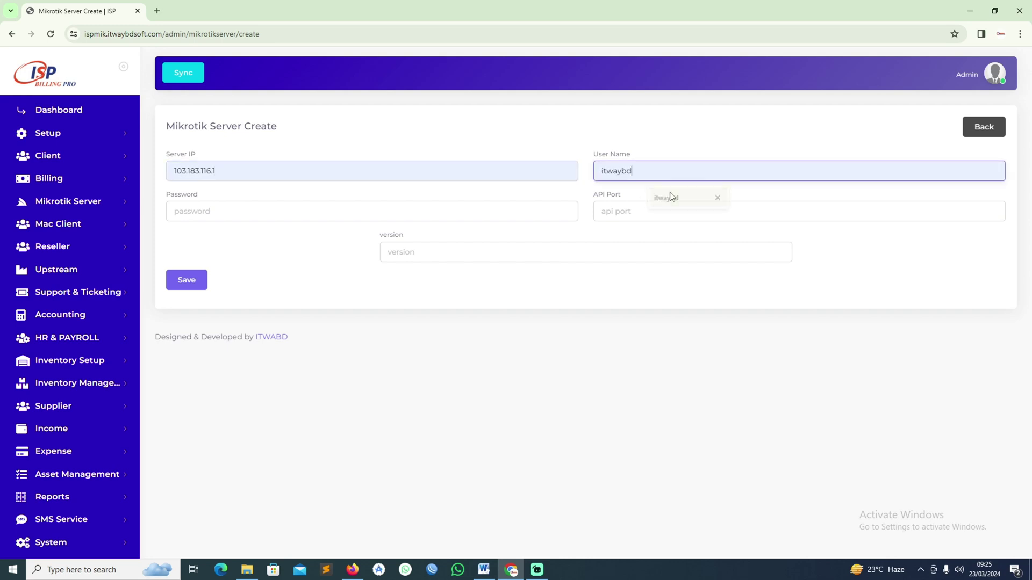
left_click(669, 198)
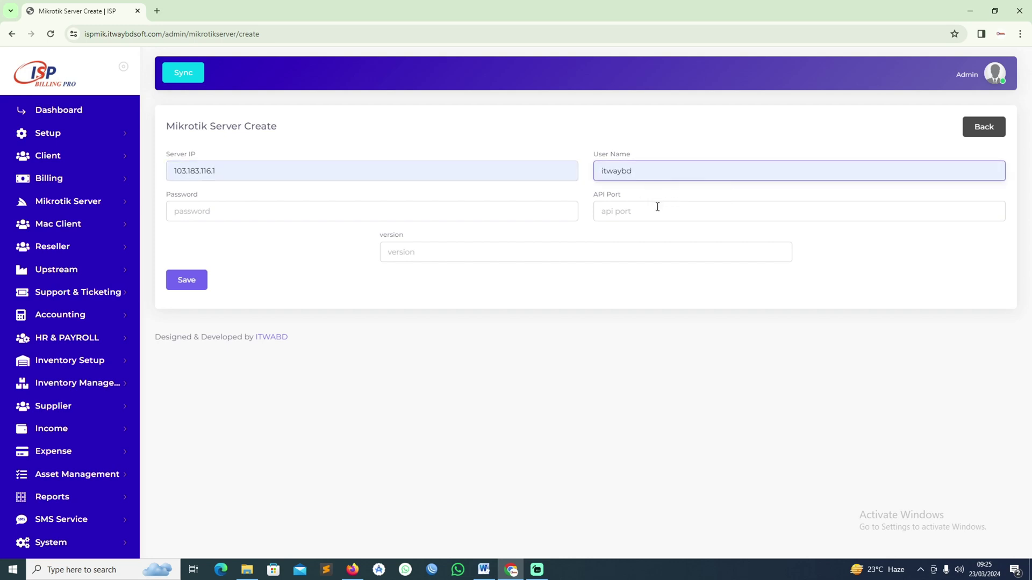
Step: Enter the router account's password, set the API port to 1122 and the version to v6, and save the server
left_click(238, 212)
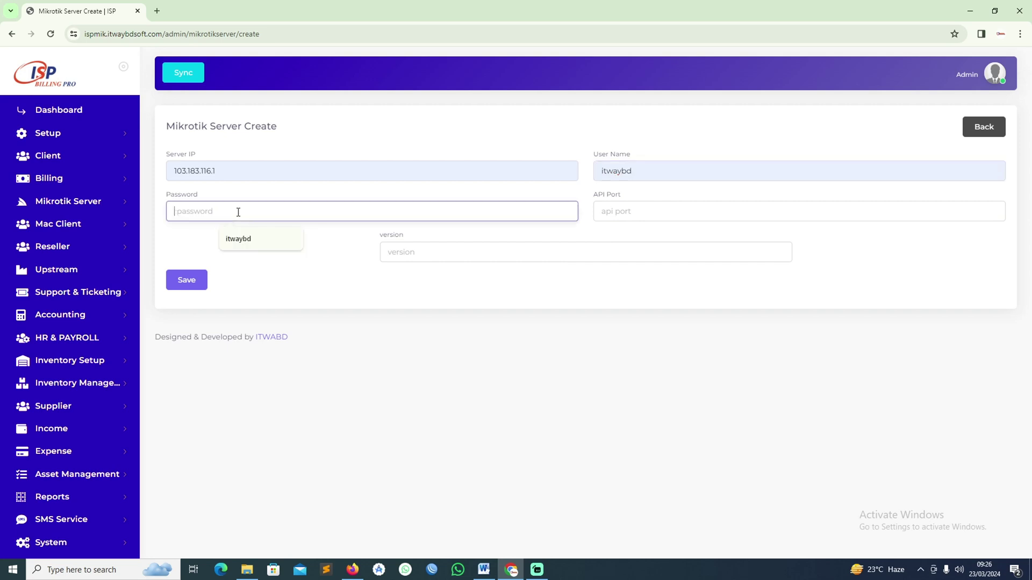
left_click(241, 242)
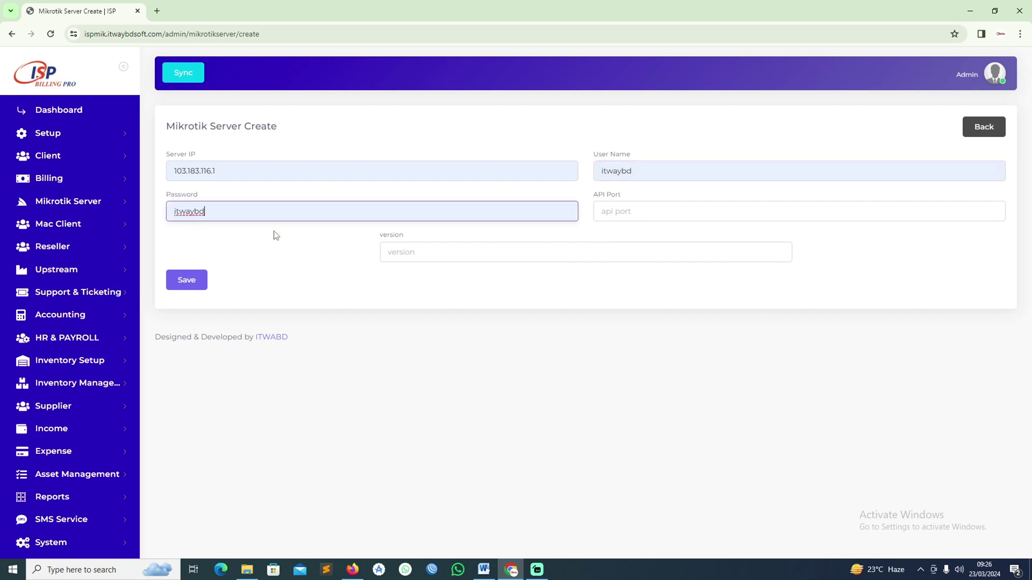
left_click(613, 215)
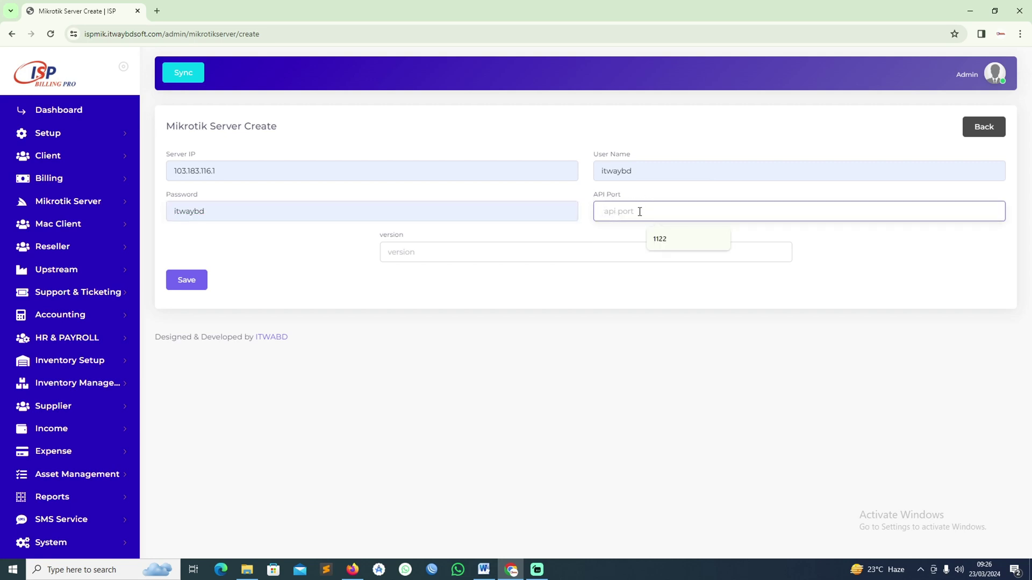
left_click(661, 240)
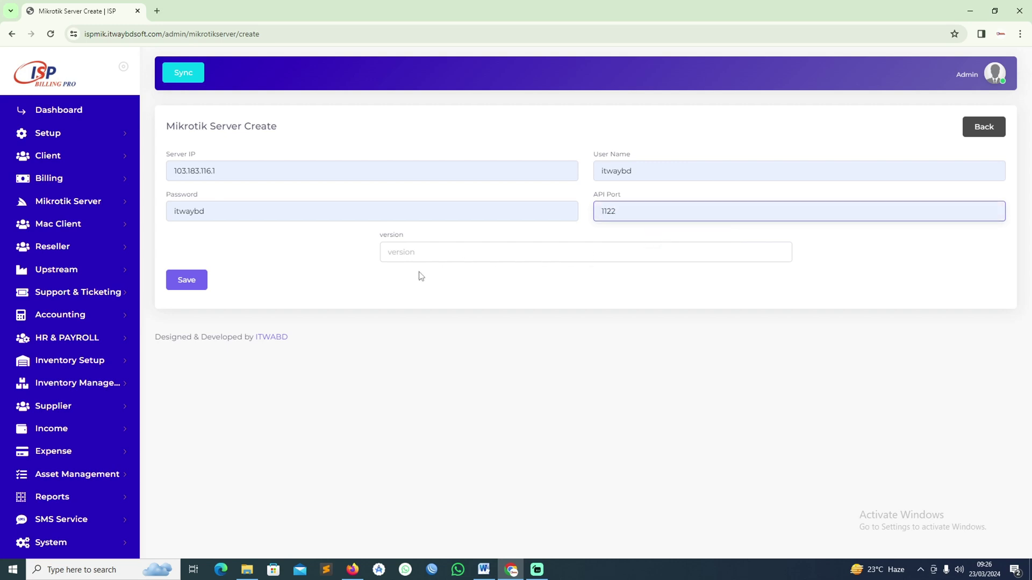
left_click(409, 254)
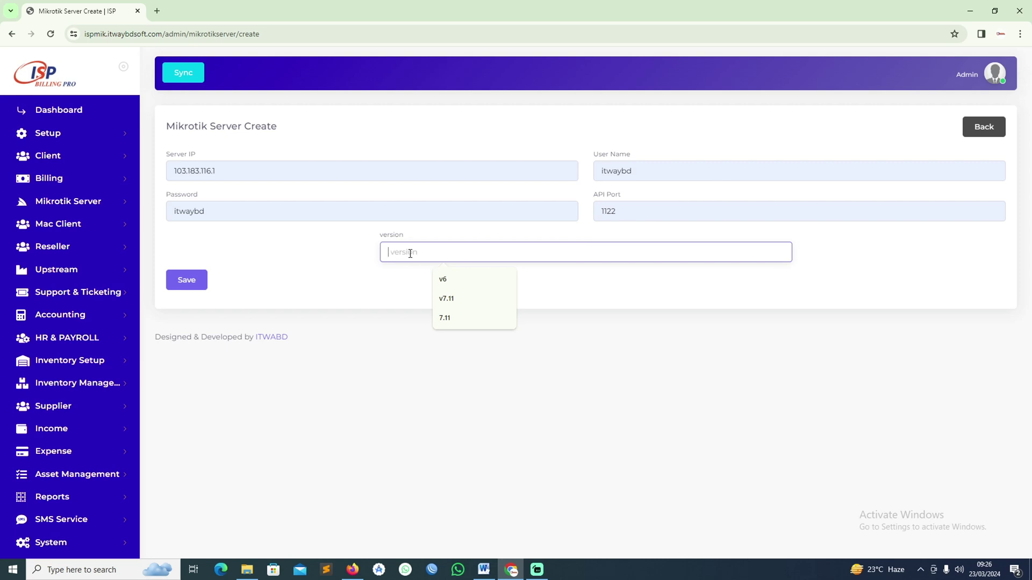
left_click(461, 278)
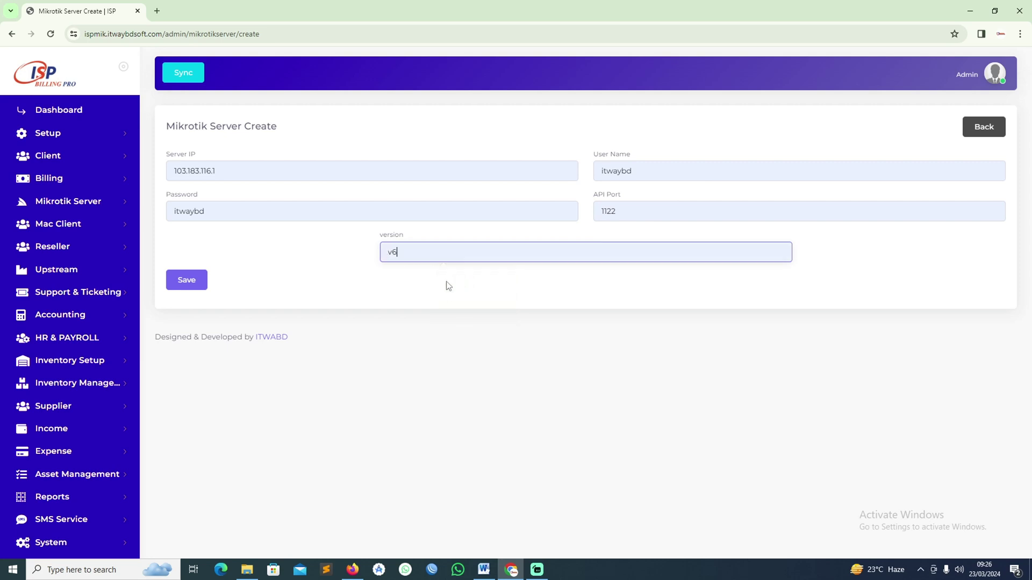
left_click(182, 279)
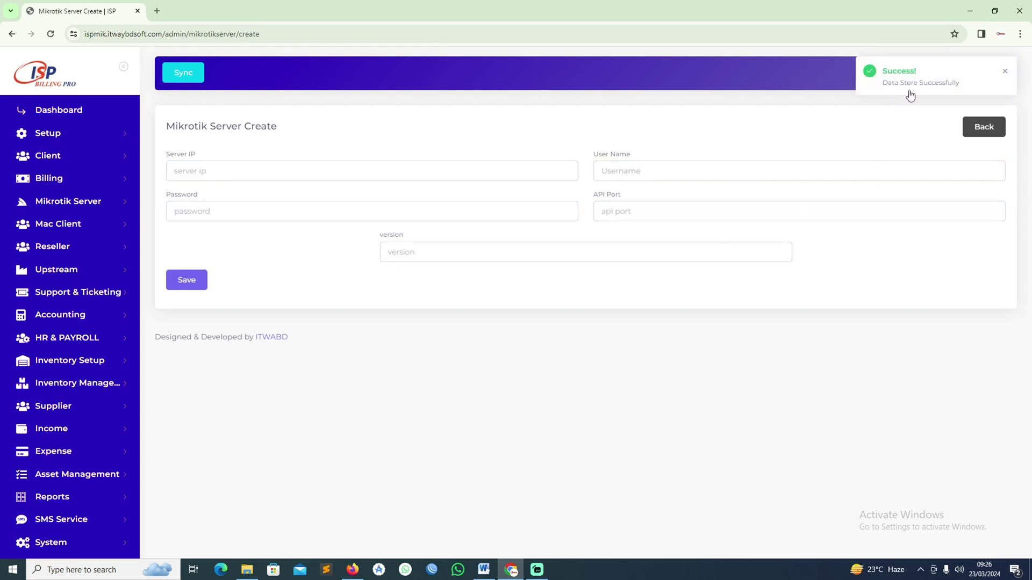
left_click(1005, 71)
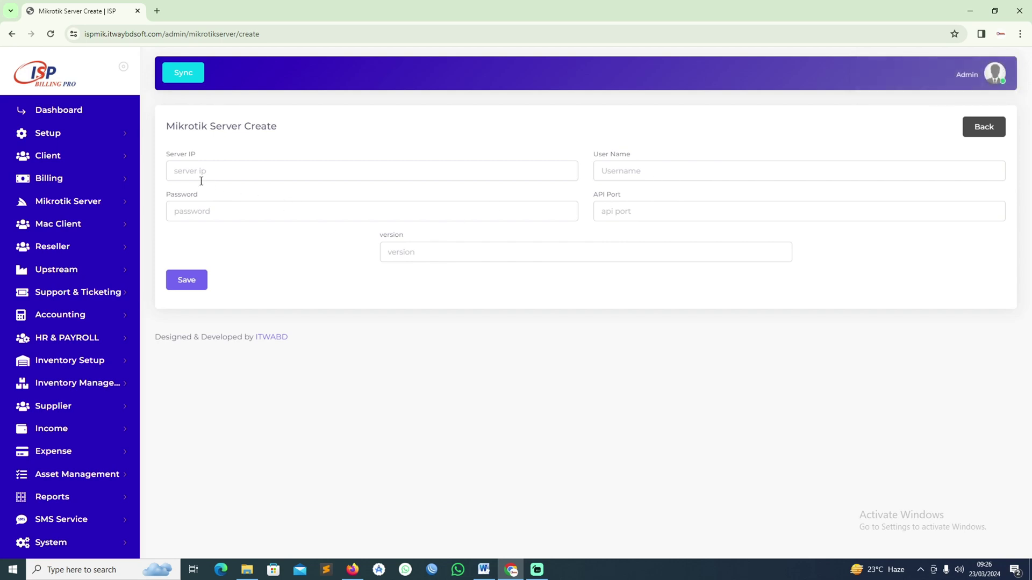
Step: Open the customer import page, load the PPPoE customers of the server at 103.183.116.1, and look through the list
left_click(123, 162)
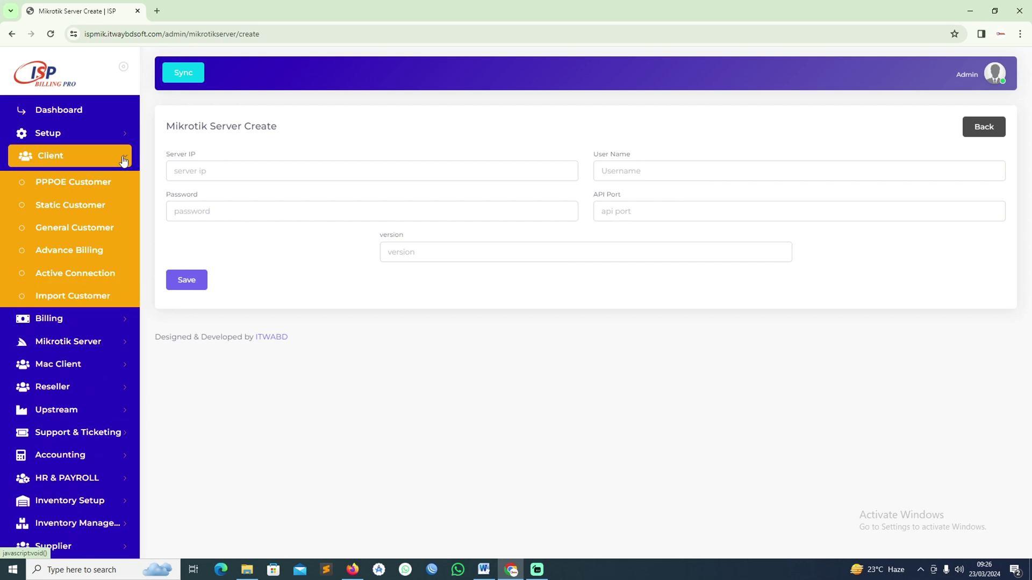
left_click(100, 300)
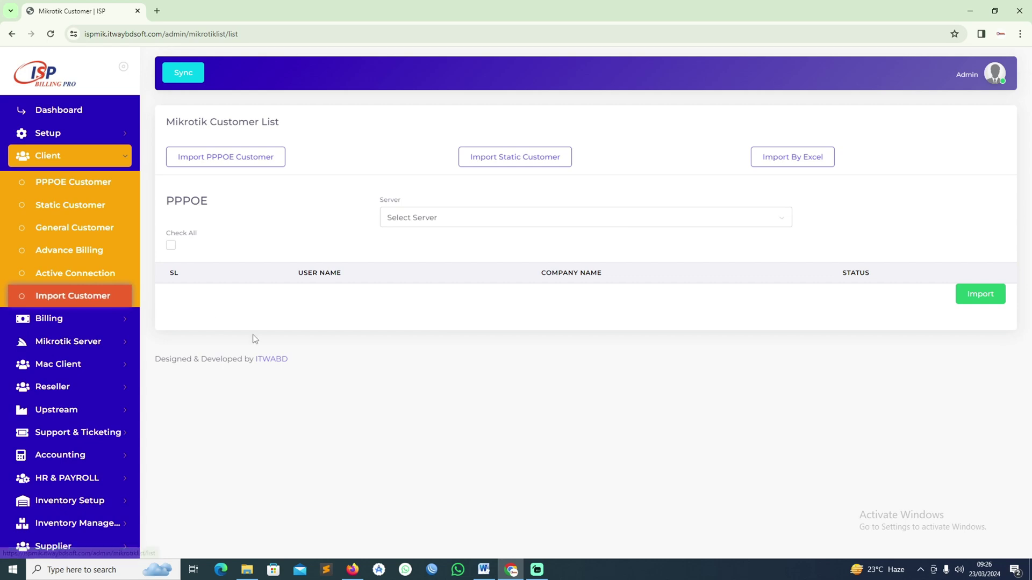
left_click_drag(379, 202, 428, 209)
left_click(437, 221)
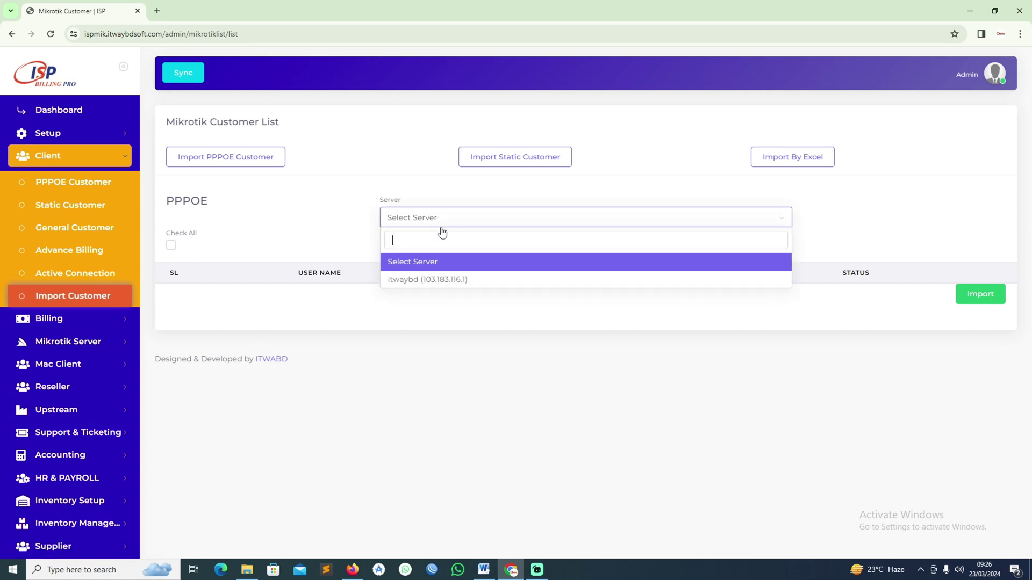
left_click(438, 280)
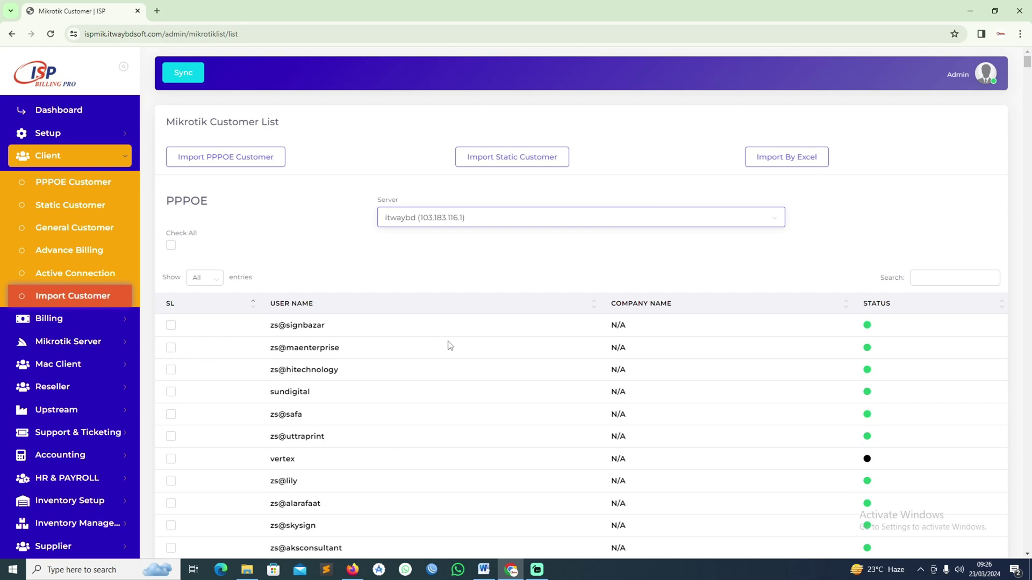
scroll(450, 345, "down", 15)
scroll(450, 345, "down", 10)
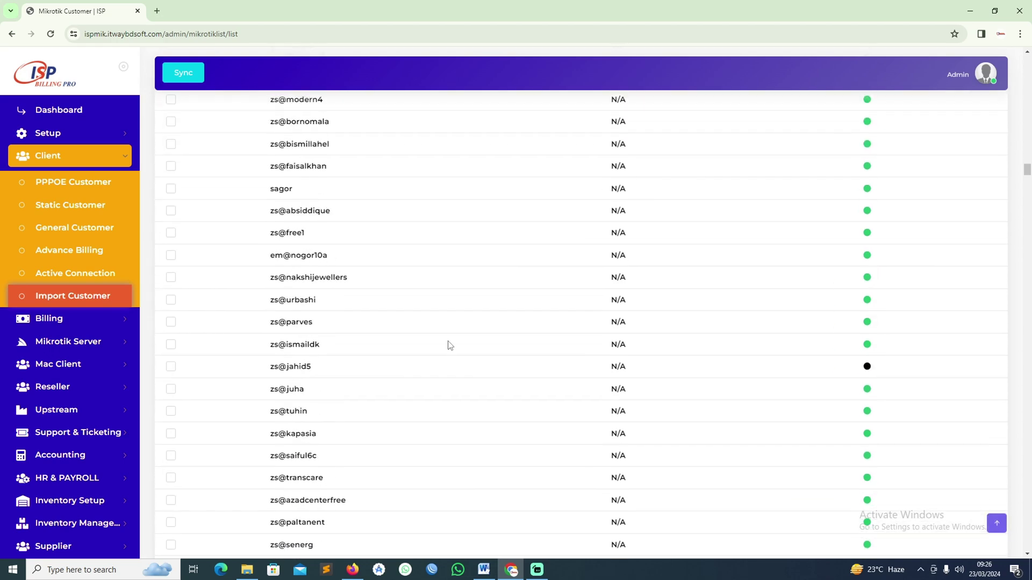
scroll(450, 345, "down", 10)
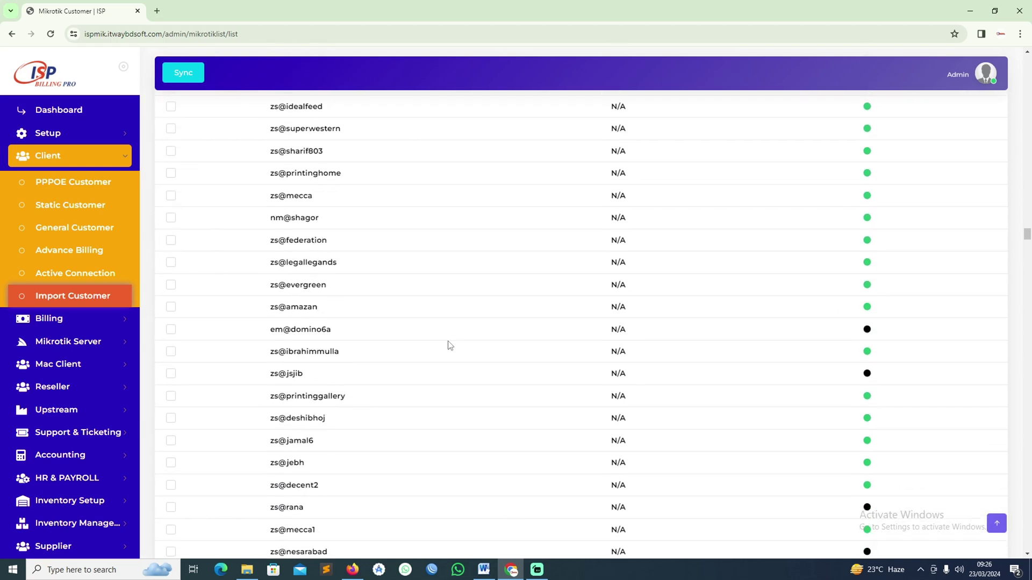
scroll(450, 345, "up", 20)
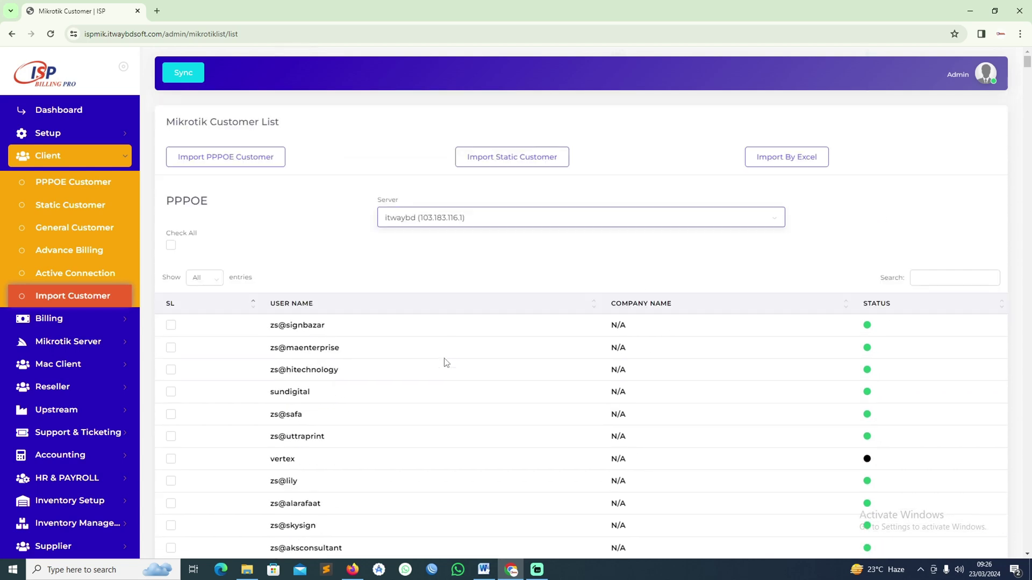